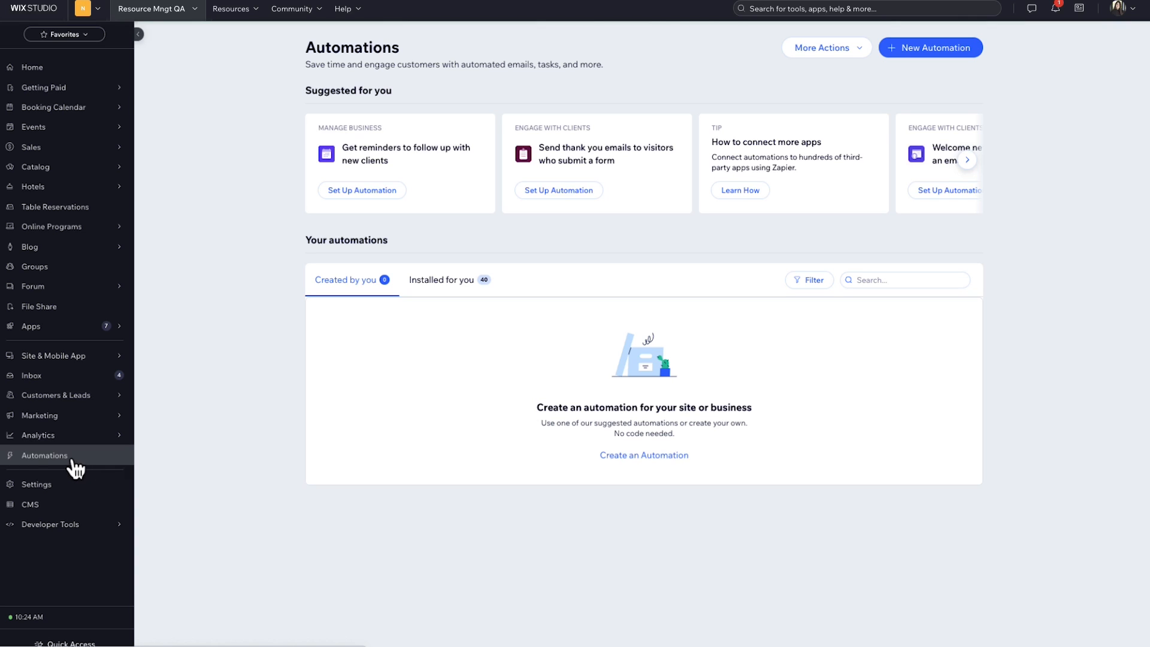
# - Create a new automation from scratch
pyautogui.click(893, 48)
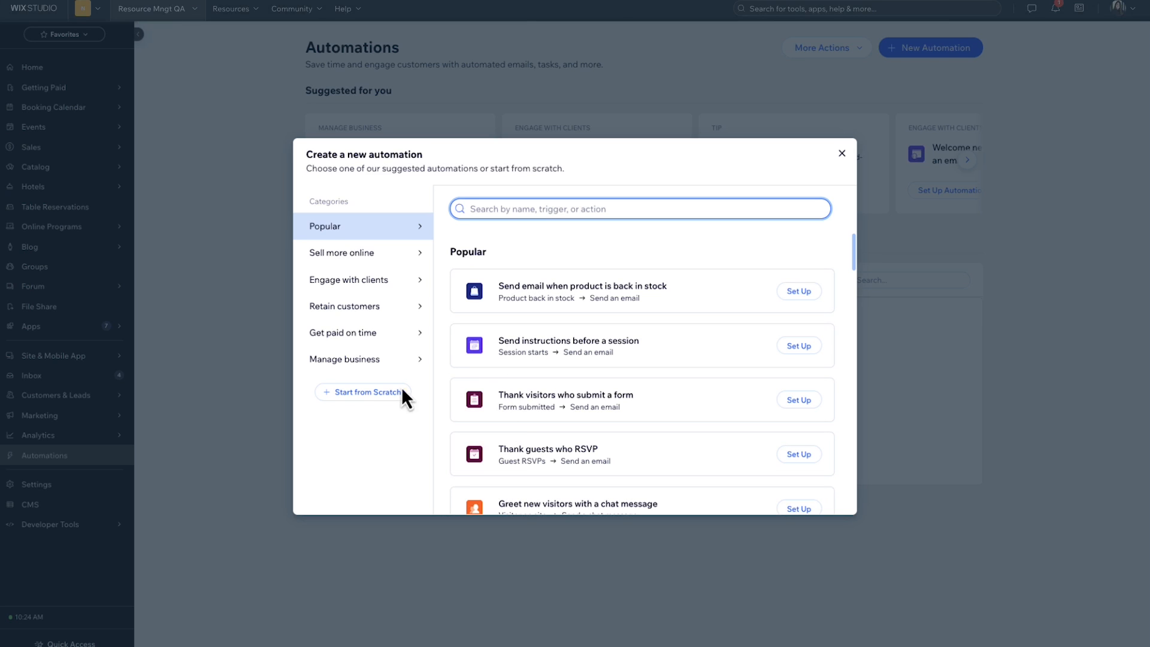
pyautogui.click(385, 397)
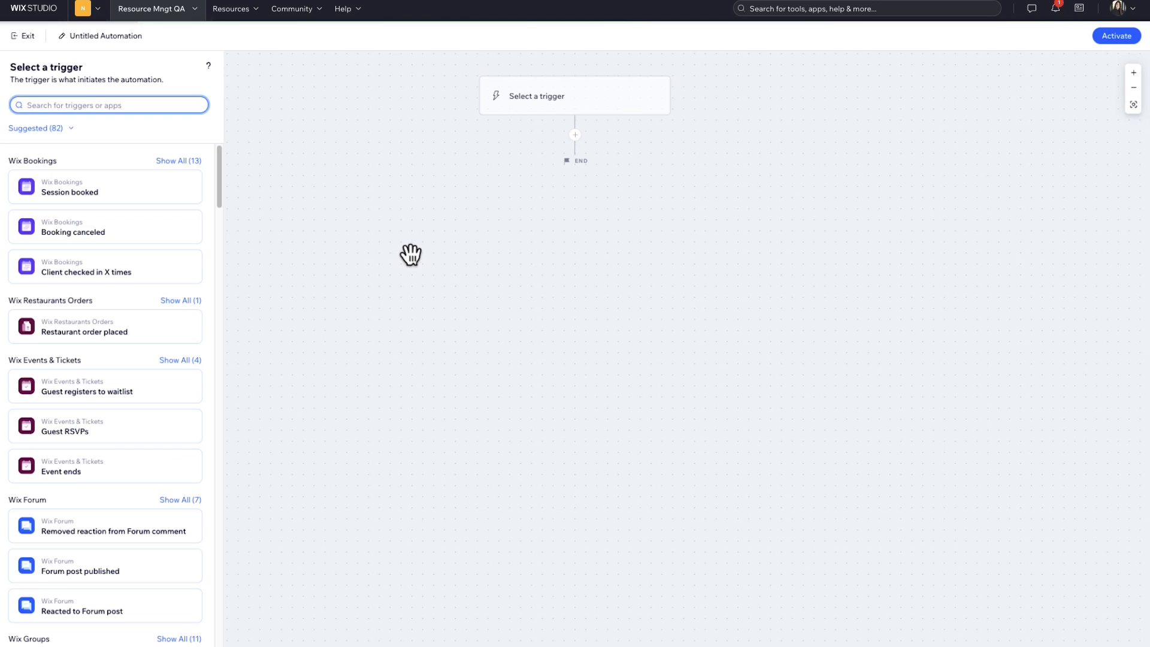
# - Look through the suggested triggers and the app categories available for filtering them
pyautogui.scroll(-1, 161, 308)
pyautogui.scroll(-4, 157, 308)
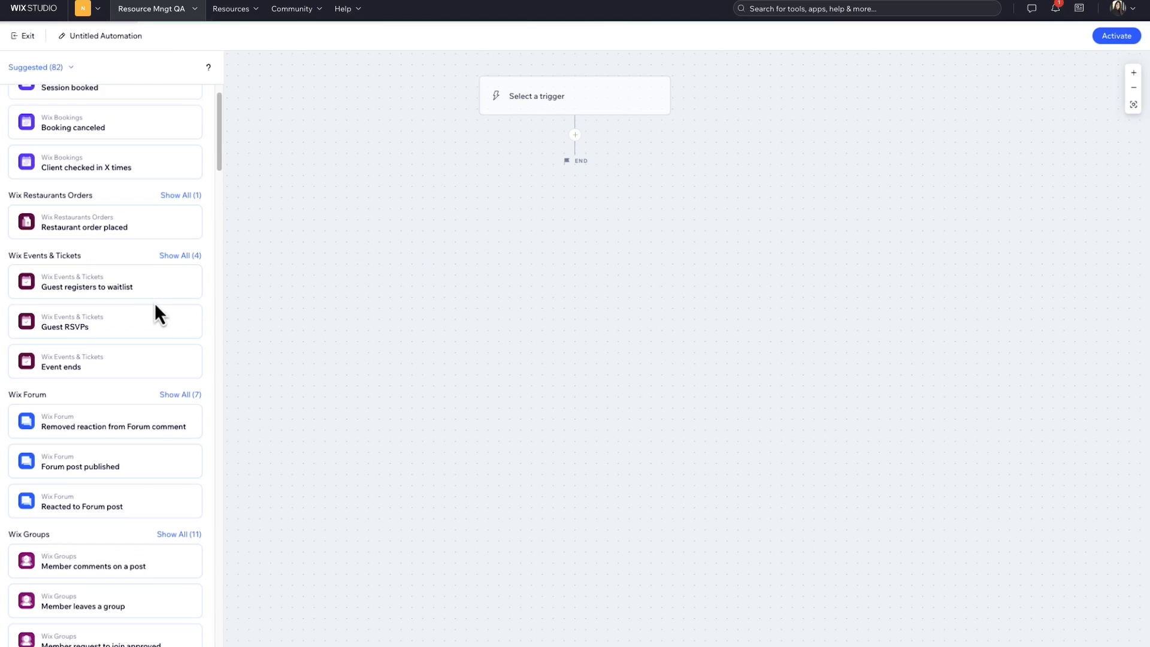
pyautogui.scroll(-3, 155, 304)
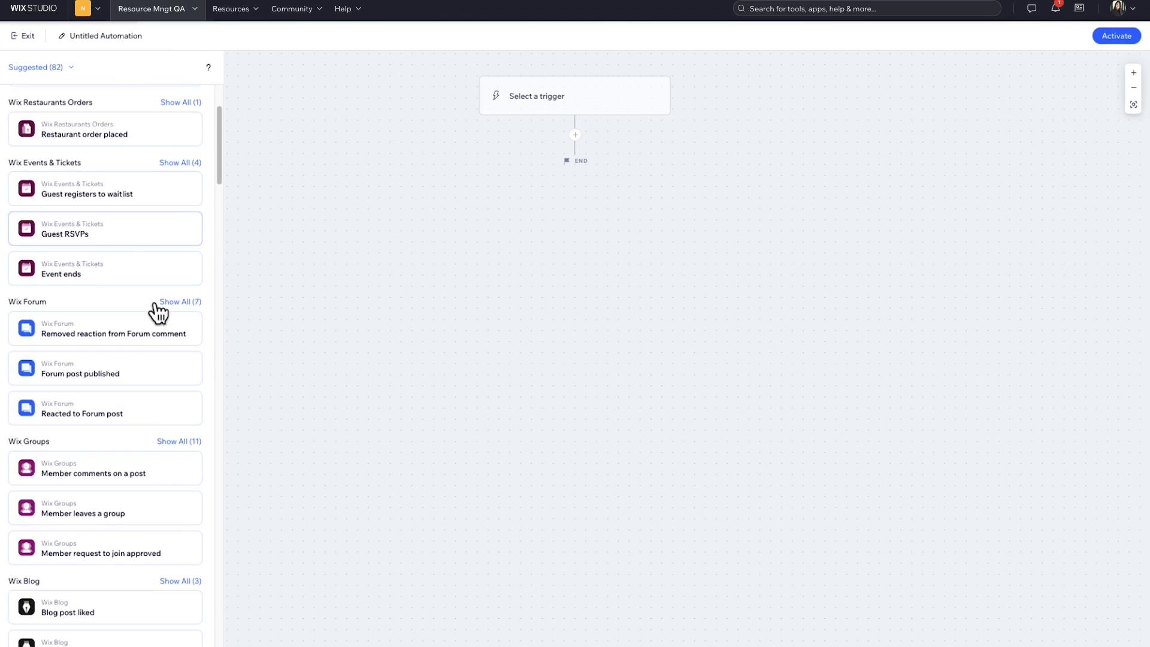
pyautogui.scroll(6, 157, 313)
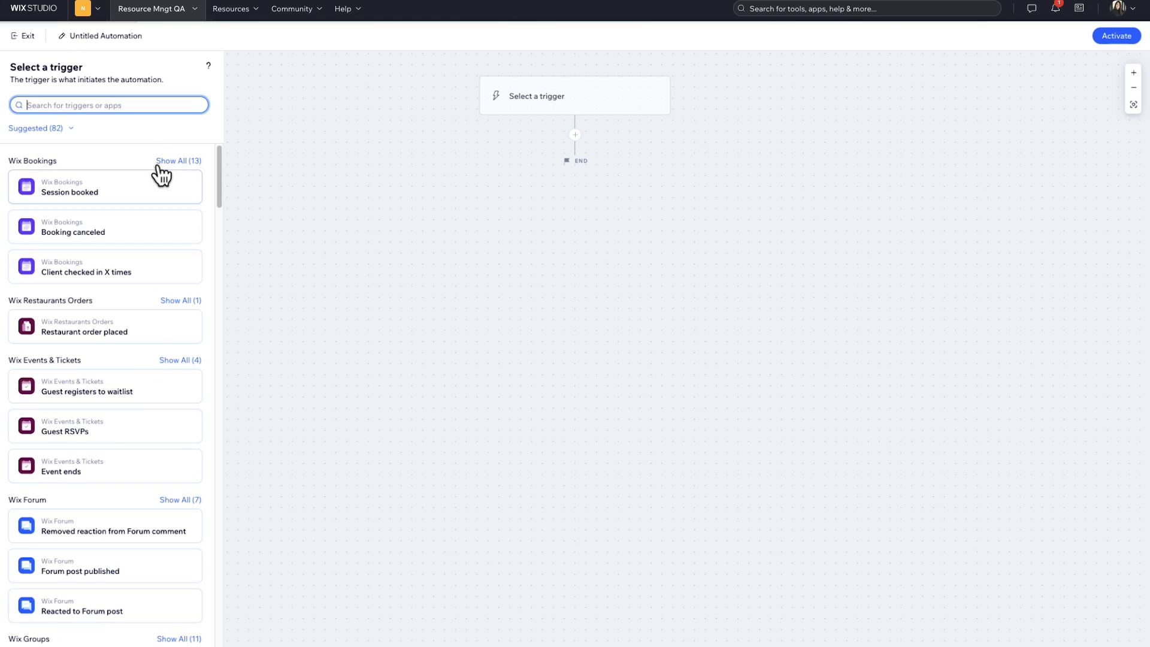
pyautogui.click(63, 128)
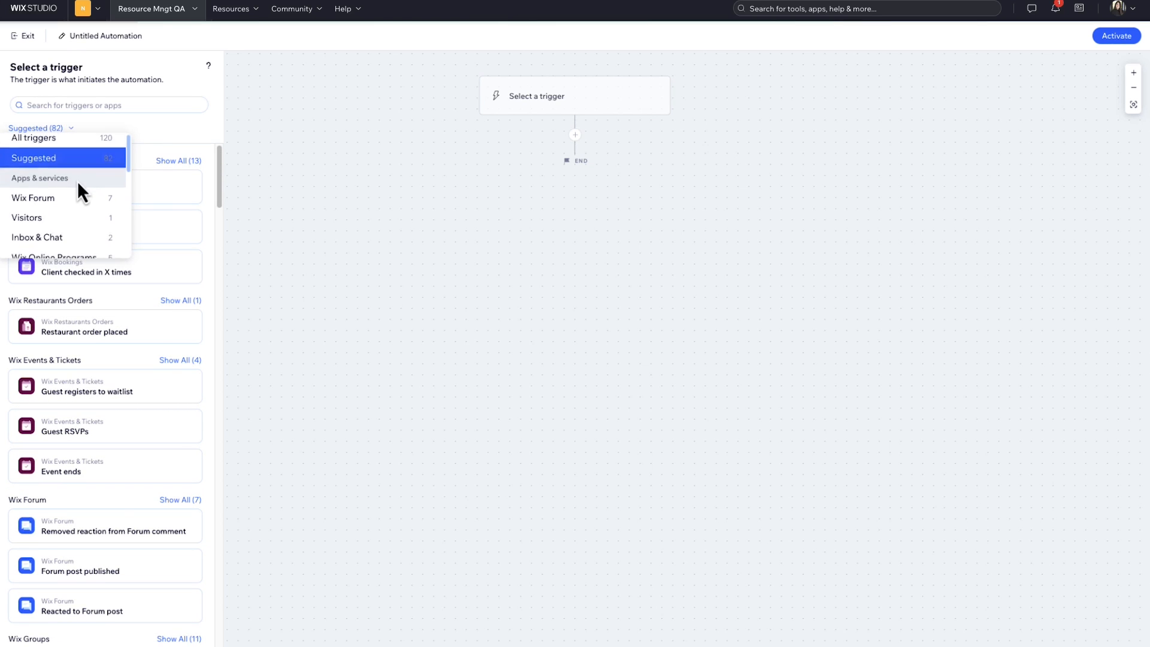
pyautogui.scroll(-3, 77, 193)
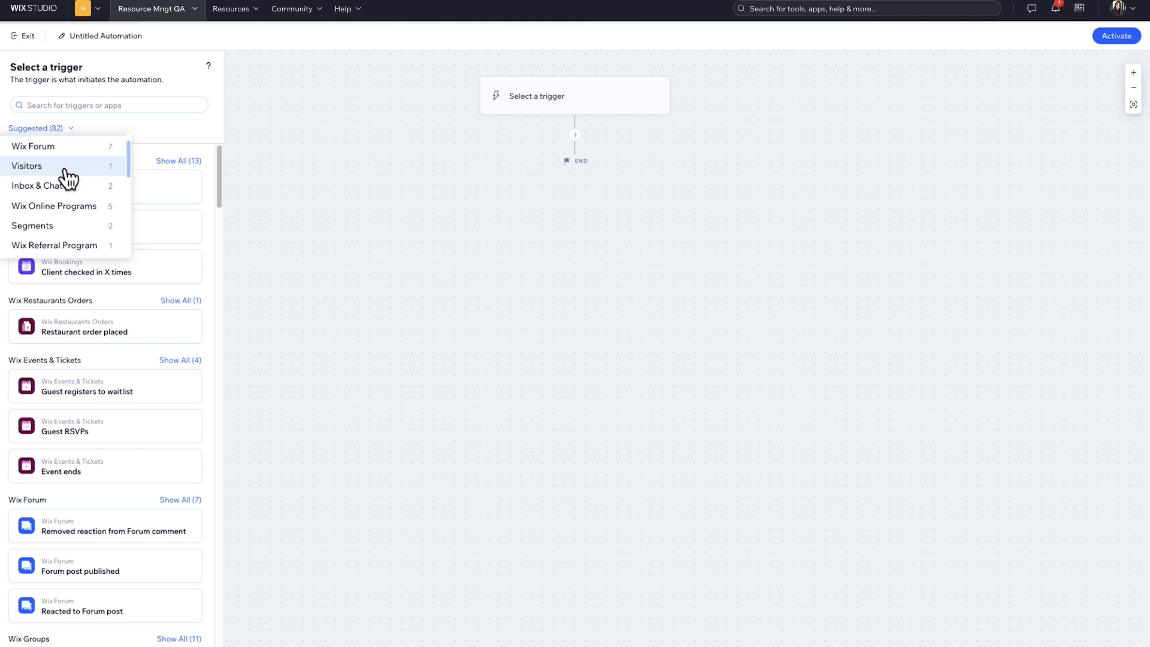
pyautogui.scroll(3, 64, 170)
pyautogui.click(53, 127)
# - Search the triggers for "order" and apply the Wix Stores Order placed trigger
pyautogui.click(102, 105)
pyautogui.write('order')
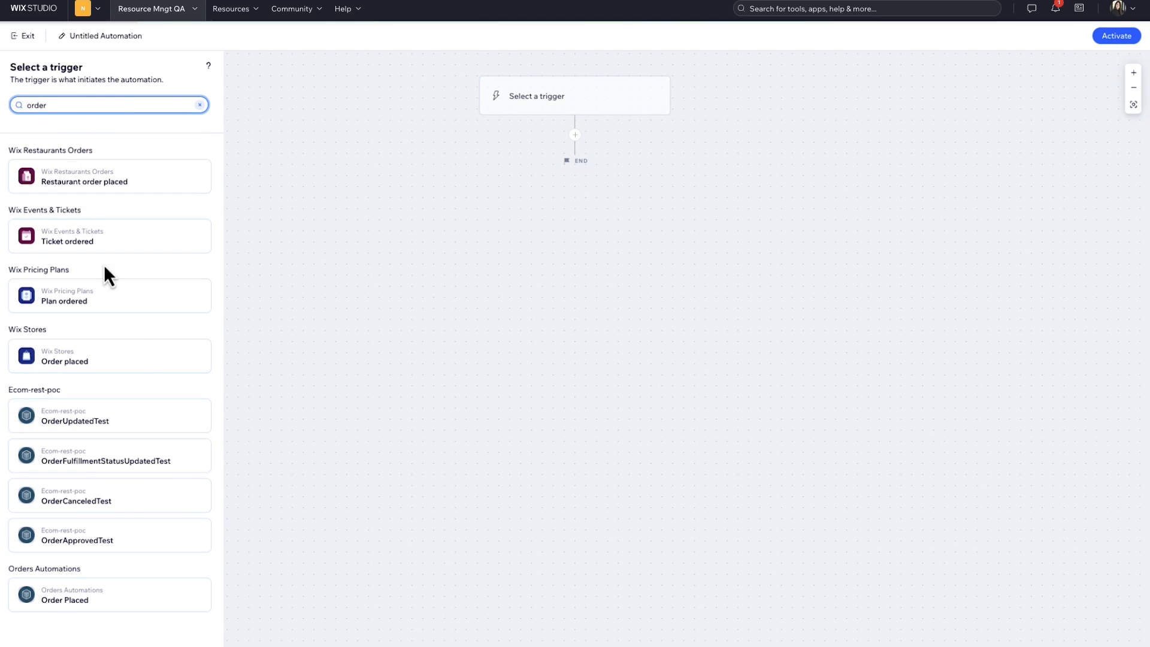
pyautogui.click(146, 358)
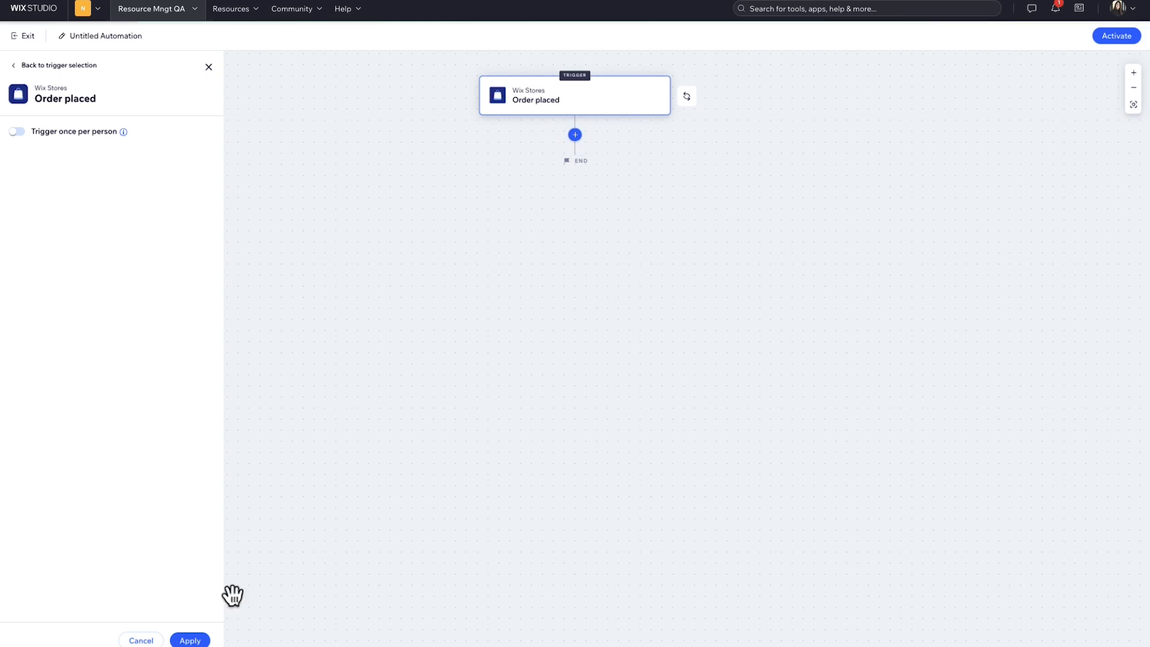
pyautogui.click(190, 640)
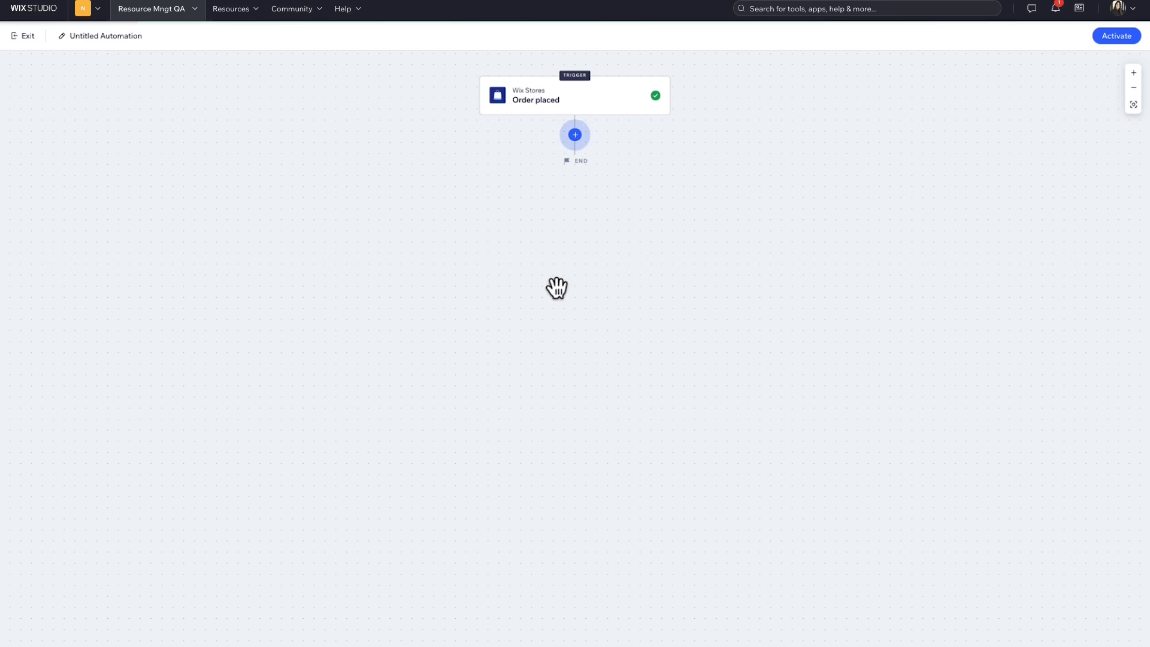
# - Add a Give loyalty points action after the Order placed trigger
pyautogui.click(576, 136)
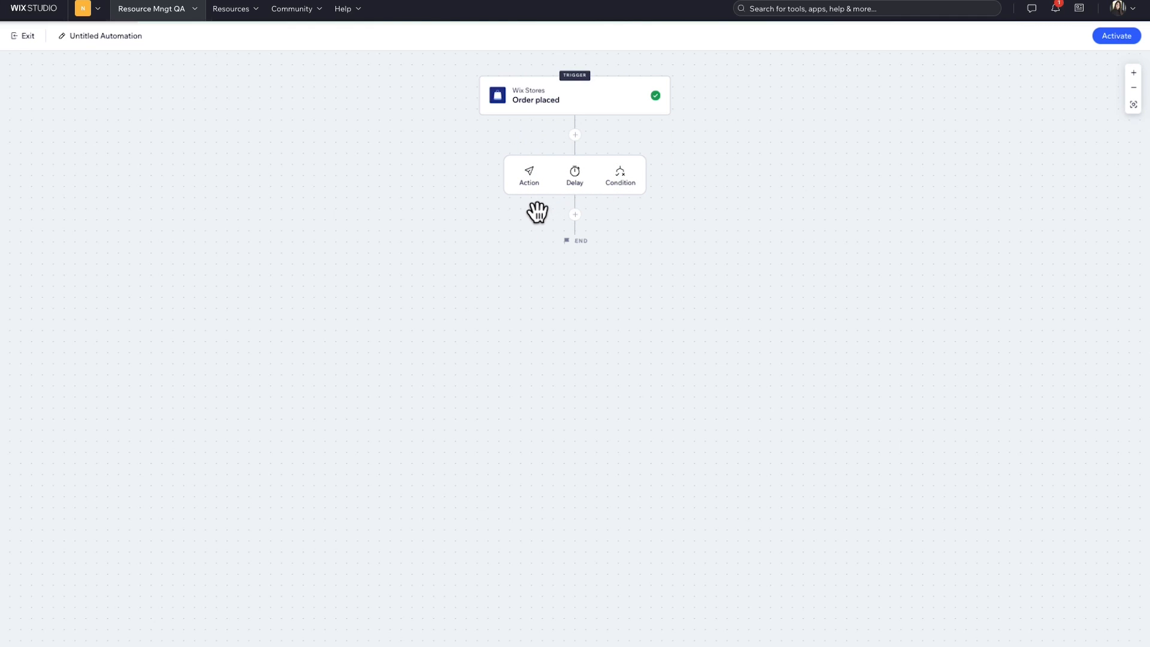
pyautogui.click(528, 180)
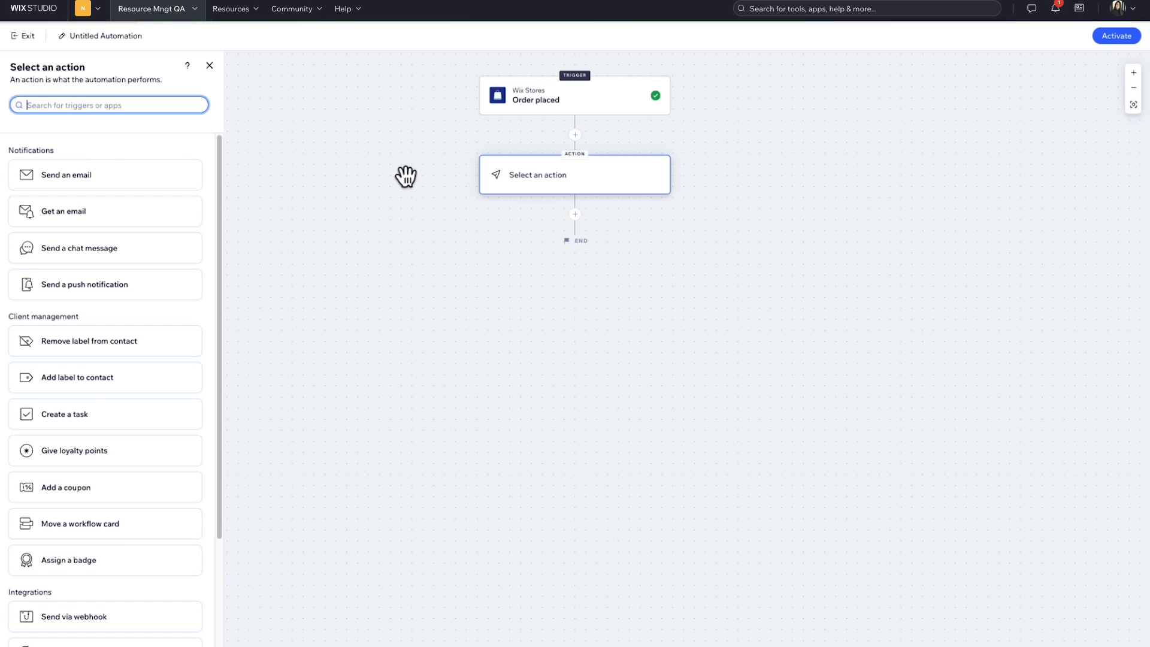
pyautogui.scroll(-3, 188, 255)
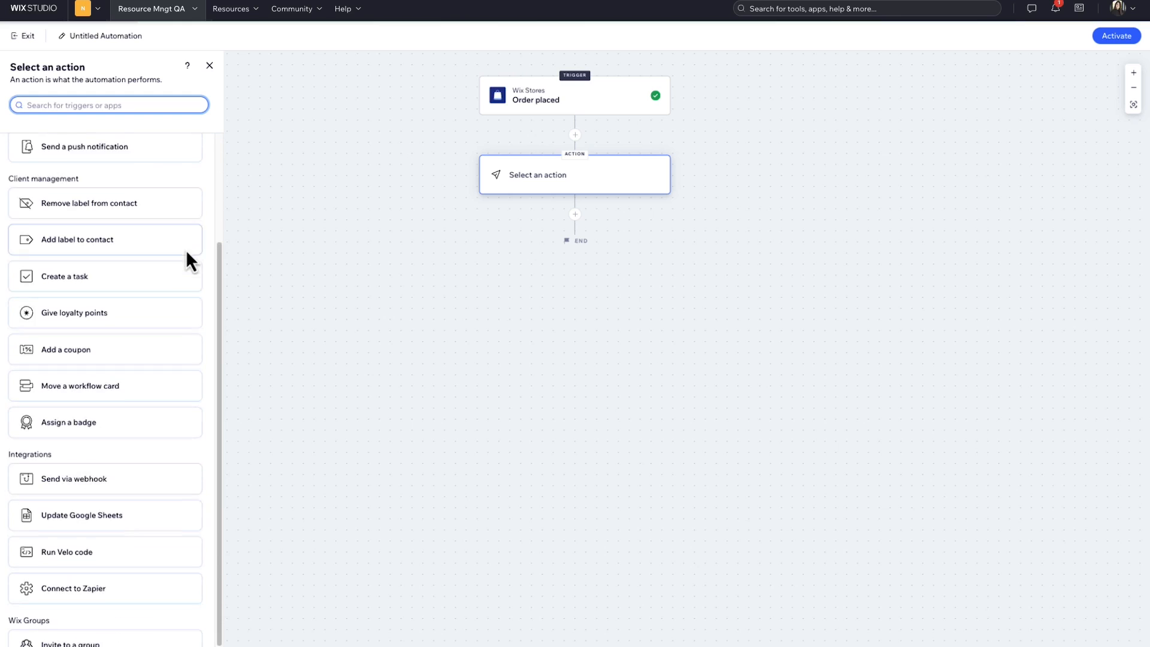
pyautogui.scroll(2, 180, 248)
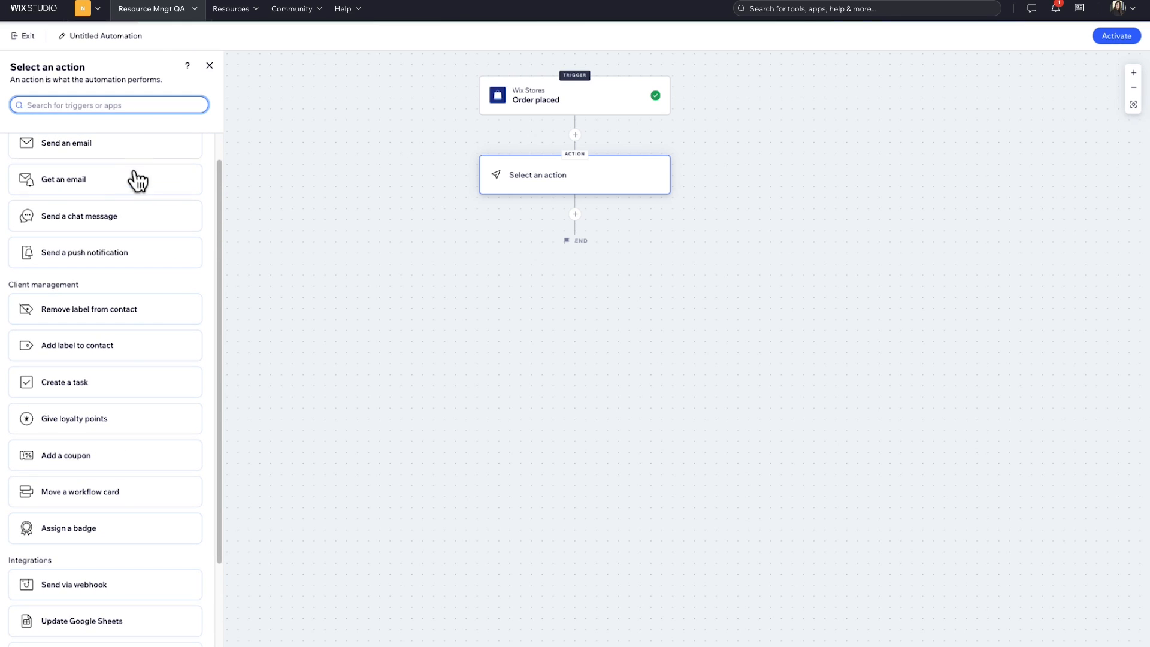
pyautogui.click(145, 414)
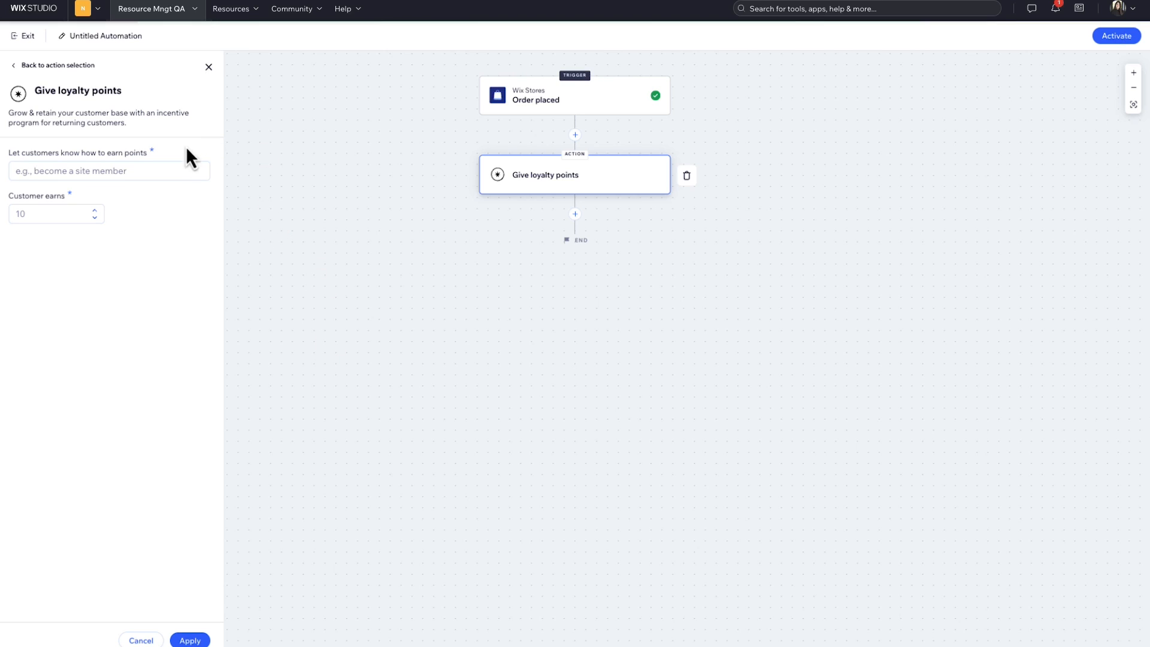
# - Describe how to earn the loyalty points as "place an order", set the customer's earnings to 10, and apply the action
pyautogui.click(114, 172)
pyautogui.write('placed a')
pyautogui.press('BackSpace')
pyautogui.press('BackSpace')
pyautogui.press('BackSpace')
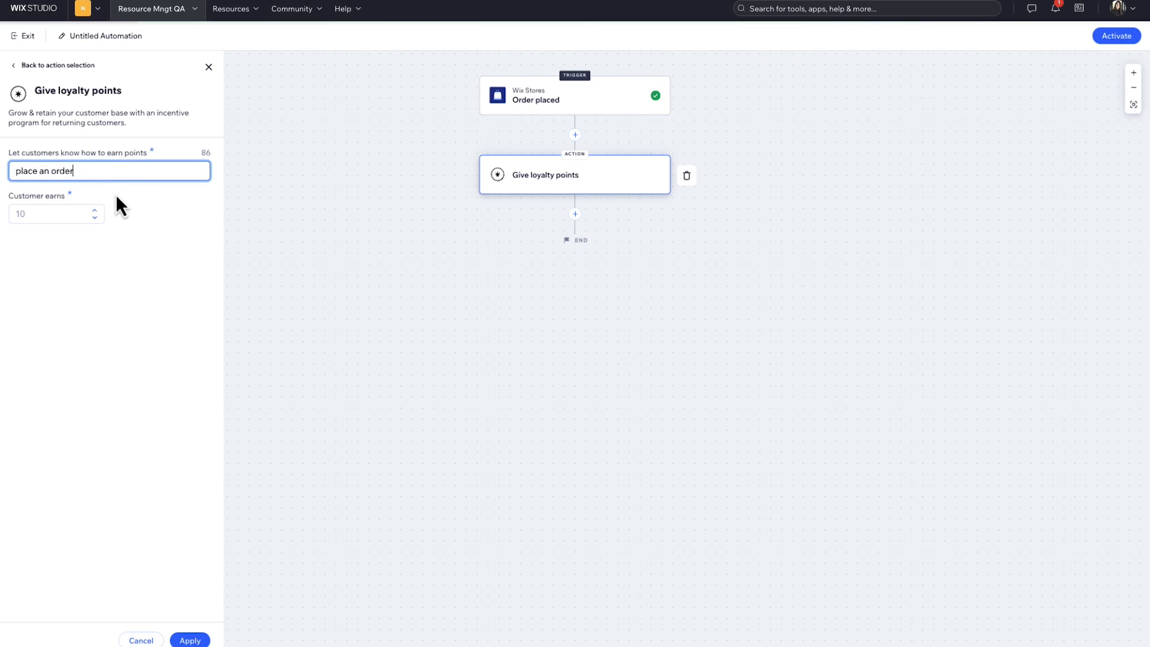
pyautogui.click(72, 211)
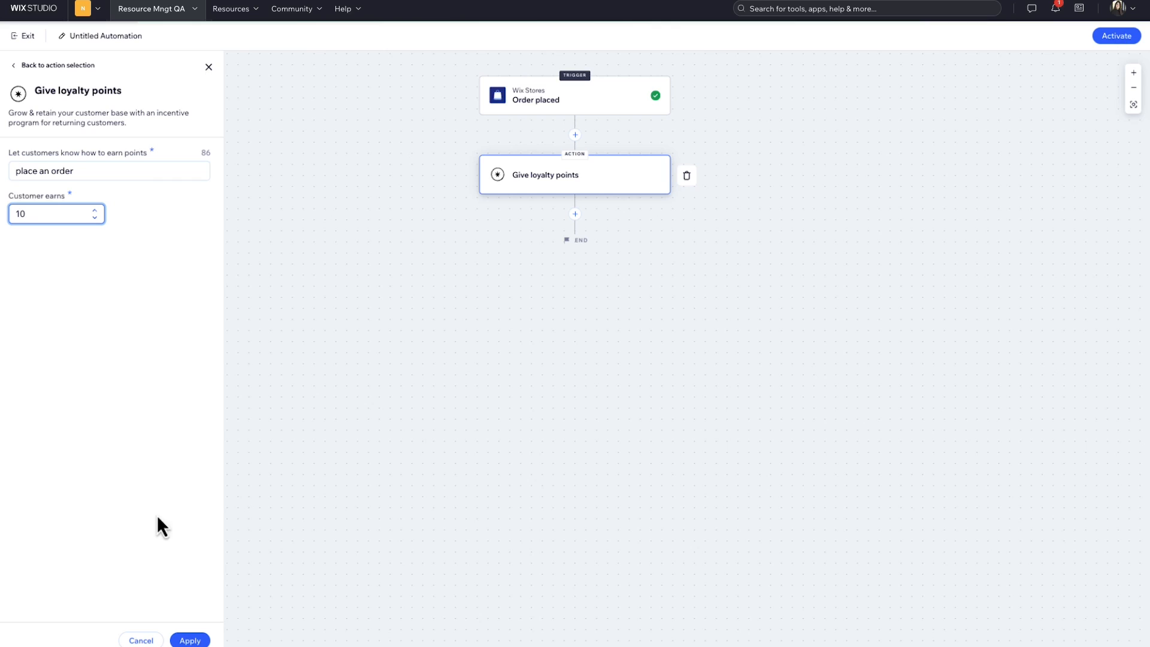
pyautogui.click(198, 640)
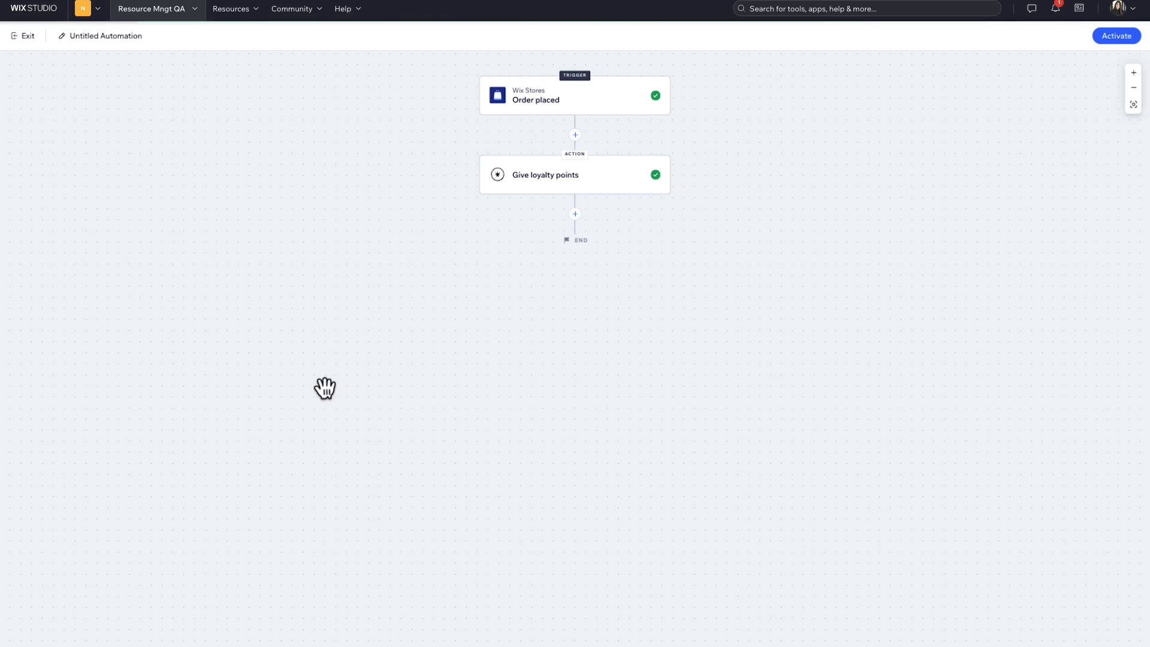
# - Insert a condition between the trigger and the loyalty points action that checks the Total value property
pyautogui.click(575, 134)
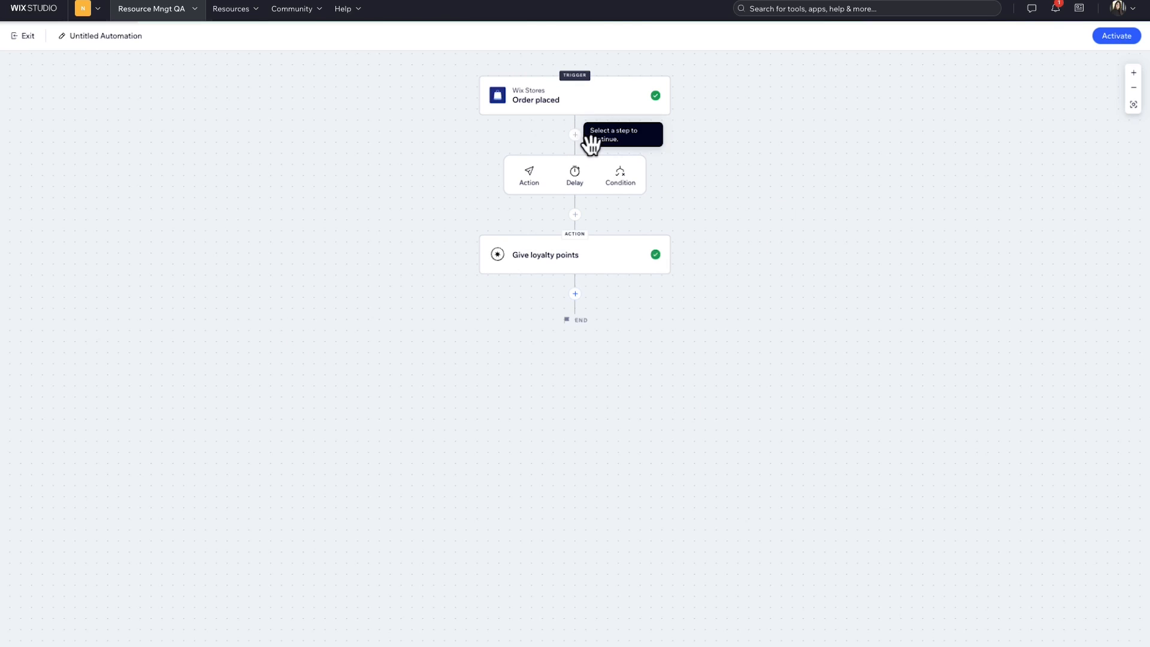
pyautogui.click(621, 178)
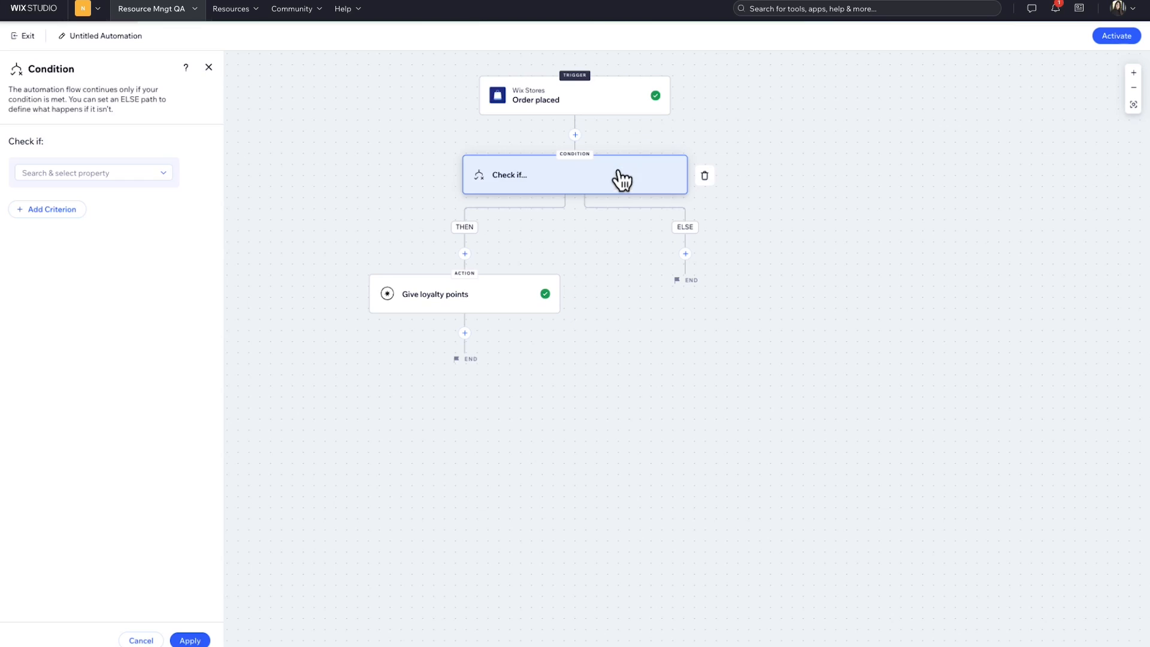
pyautogui.click(163, 174)
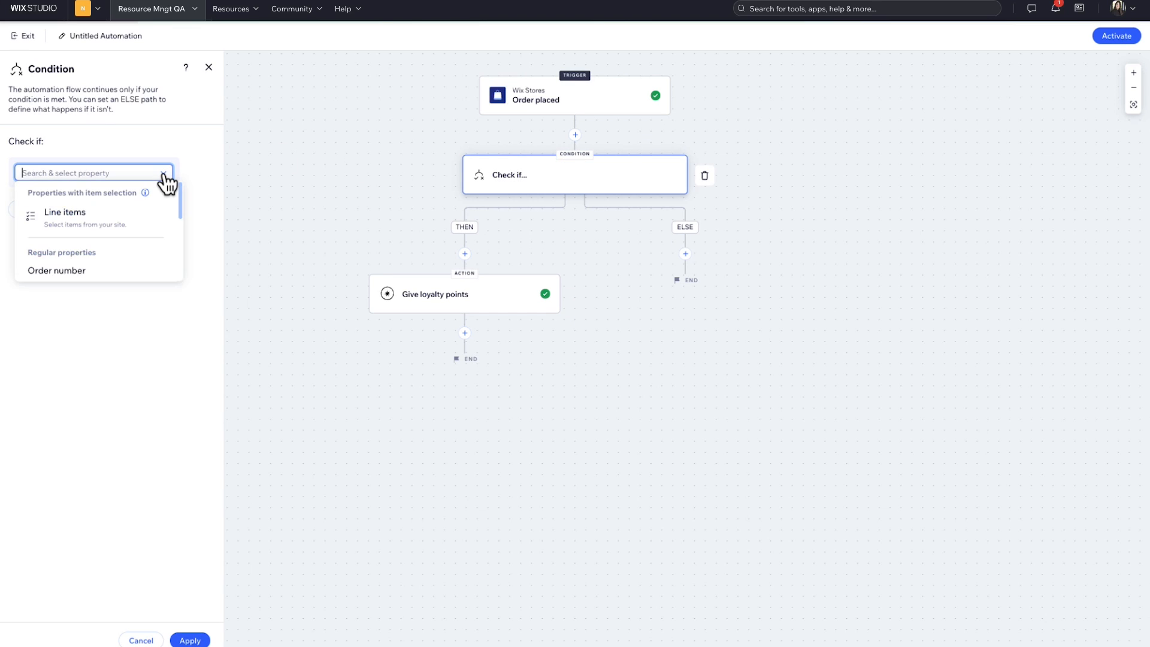
pyautogui.write('valu')
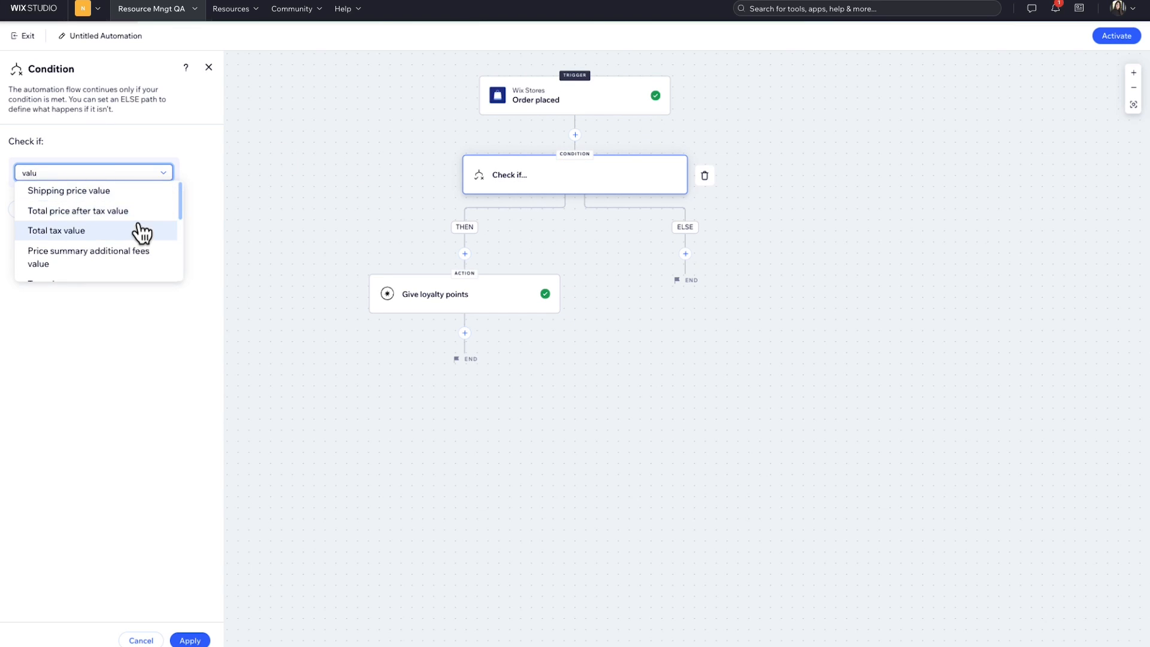
pyautogui.scroll(-1, 107, 262)
pyautogui.scroll(-2, 107, 257)
pyautogui.click(103, 226)
# - Set the condition's logic to "is greater than" 100 and apply it
pyautogui.click(108, 193)
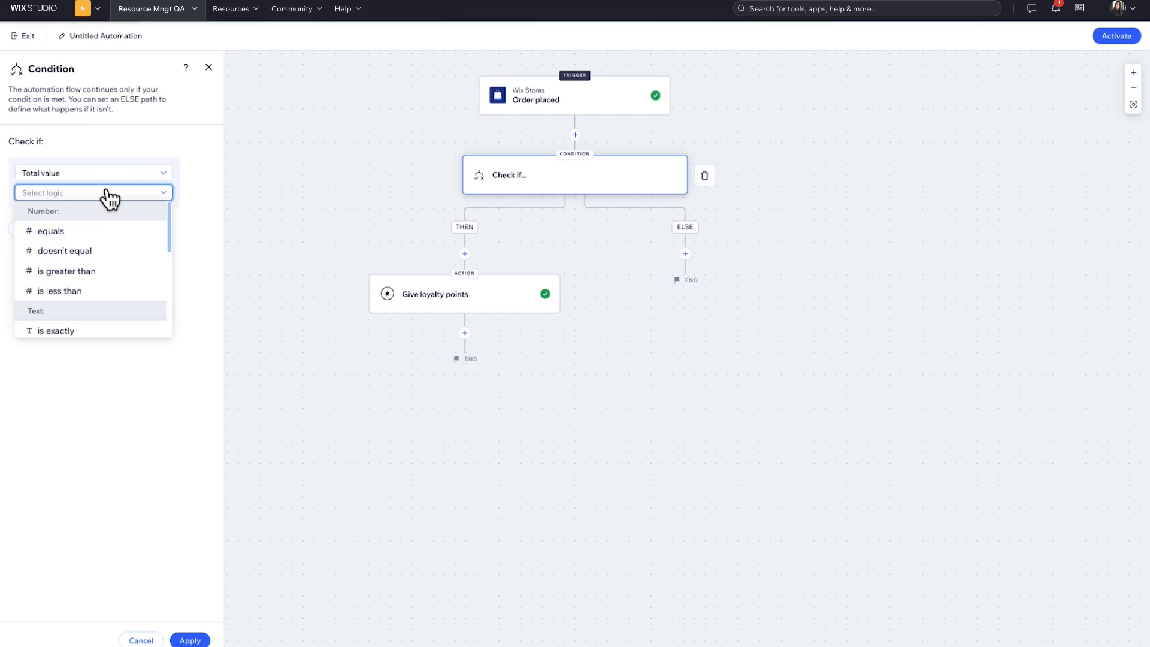
pyautogui.click(94, 271)
pyautogui.click(66, 213)
pyautogui.write('100')
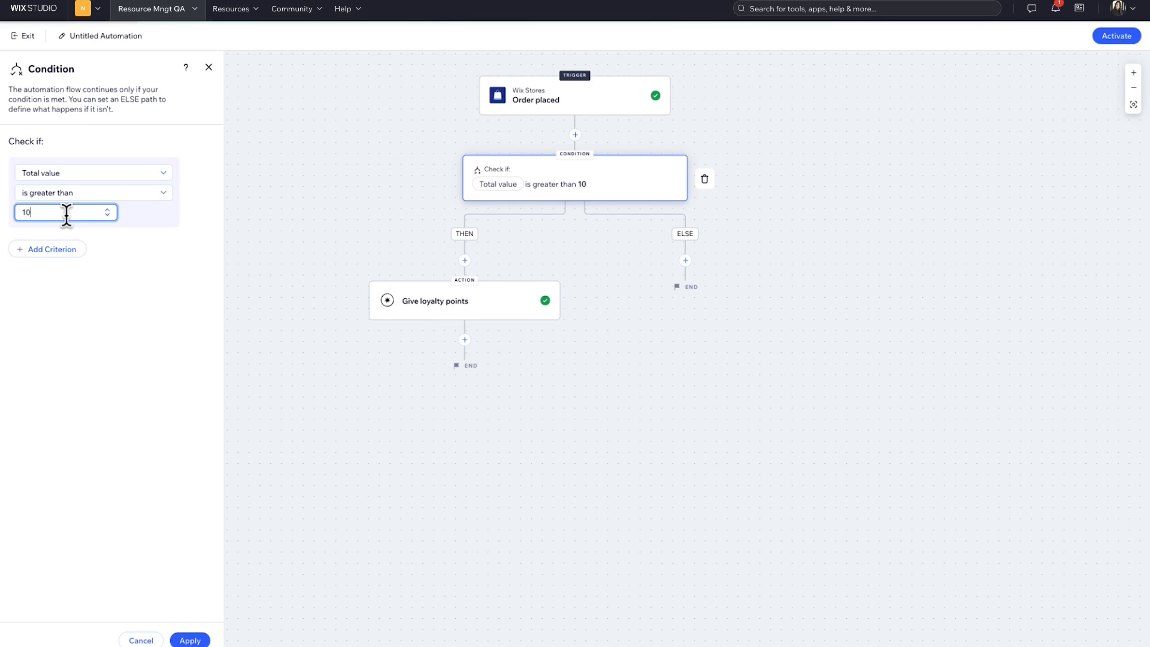
pyautogui.click(197, 640)
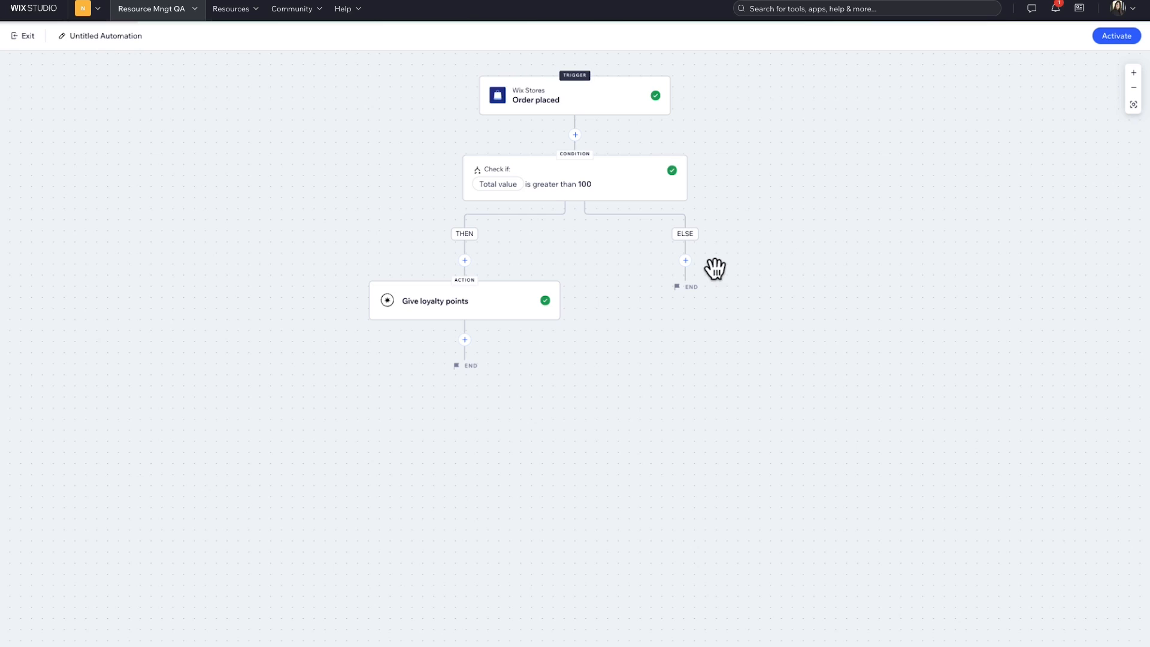
# - Add a Send an email action to the condition's ELSE branch
pyautogui.click(685, 261)
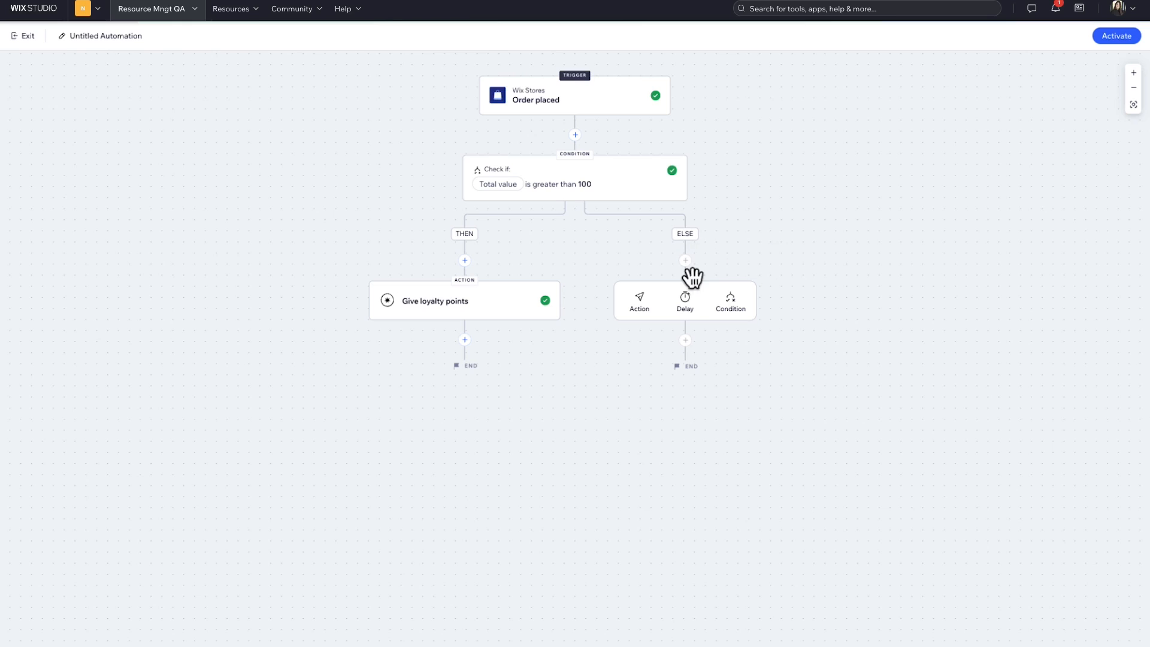
pyautogui.click(645, 307)
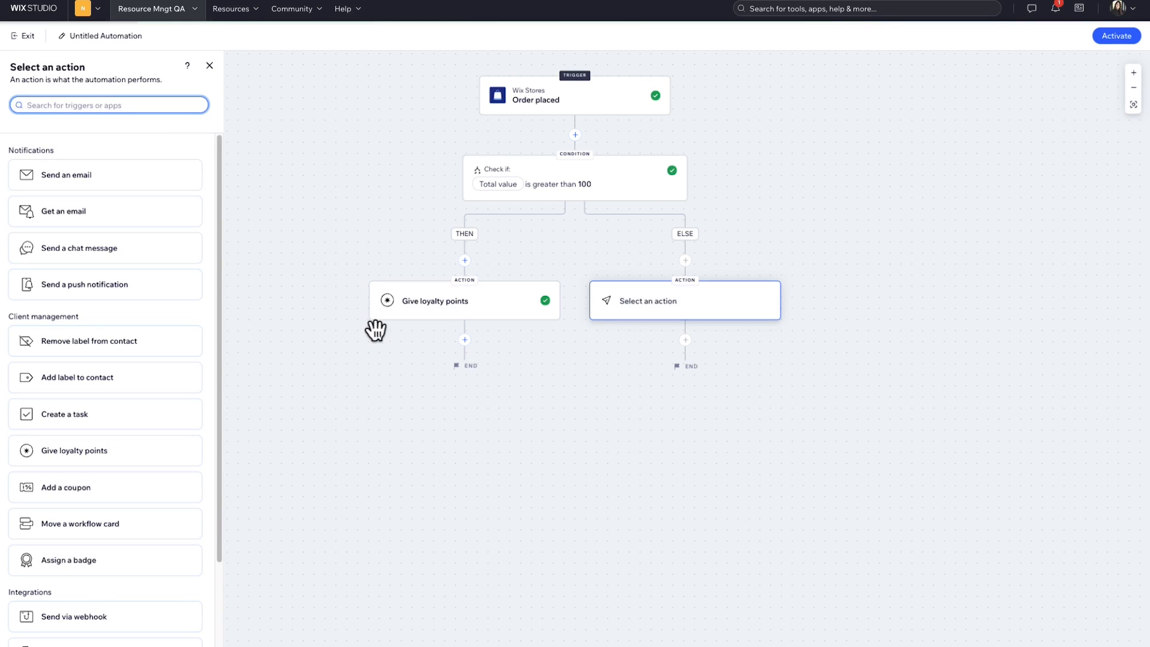
pyautogui.click(113, 172)
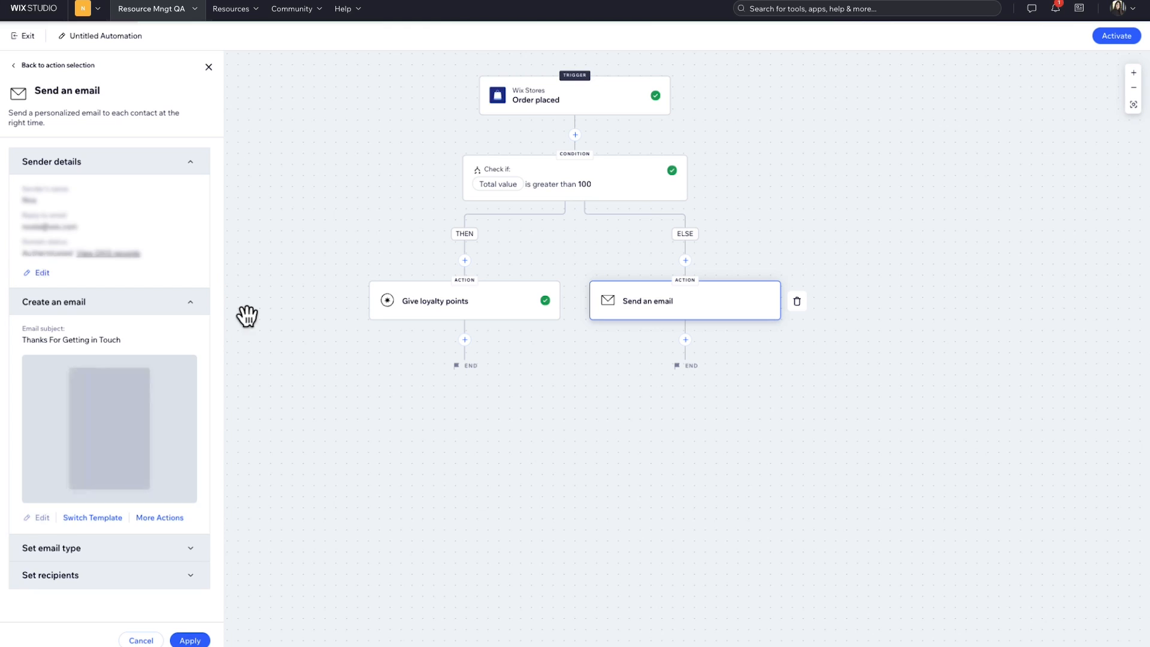
# - Choose Loyalty program as the notification topic for the Promotional email type and apply the email action
pyautogui.click(198, 162)
pyautogui.click(198, 189)
pyautogui.click(180, 216)
pyautogui.click(168, 354)
pyautogui.write('loyal')
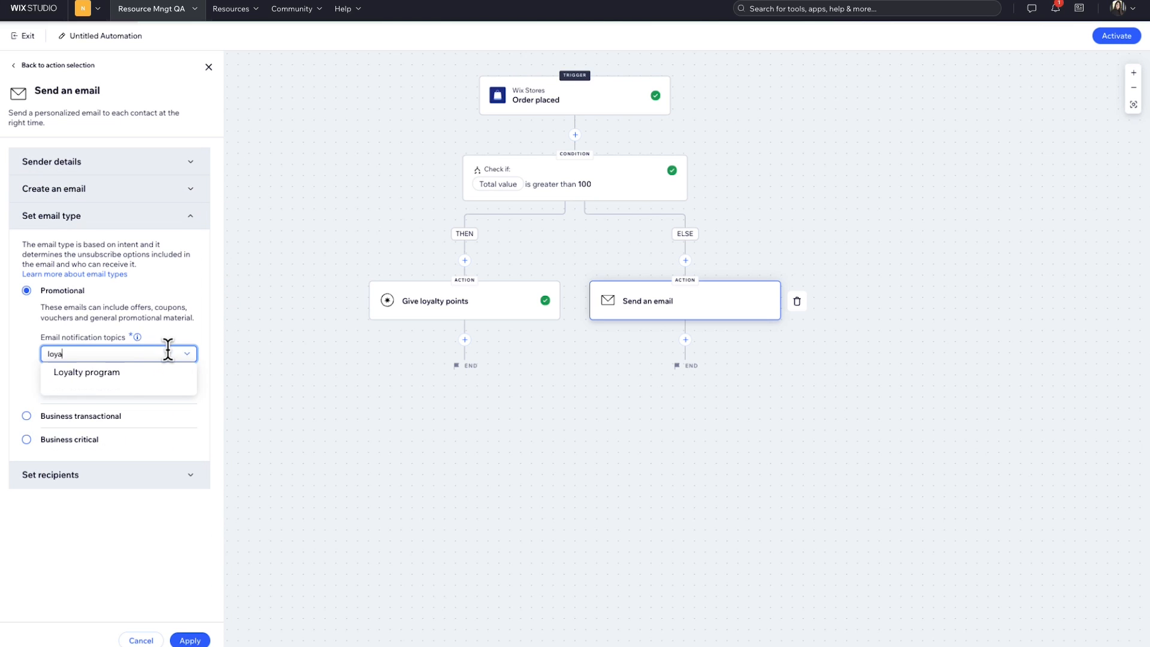
pyautogui.click(171, 370)
pyautogui.click(190, 640)
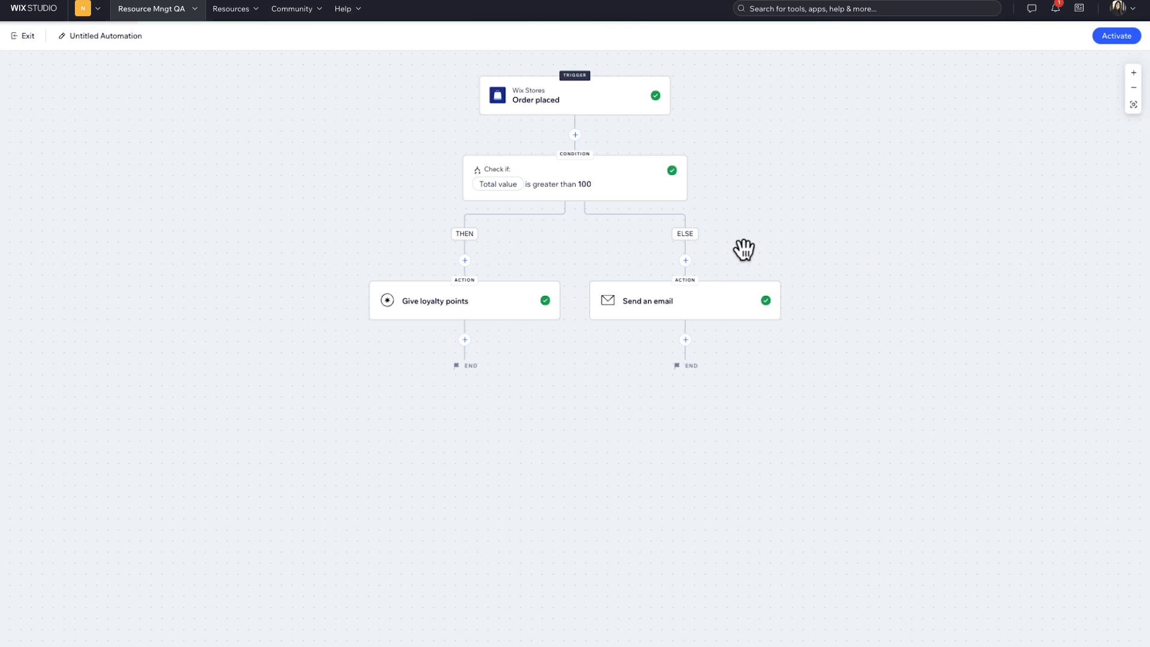
# - Insert a 1 hour delay before the Send an email action in the ELSE branch and apply it
pyautogui.click(685, 260)
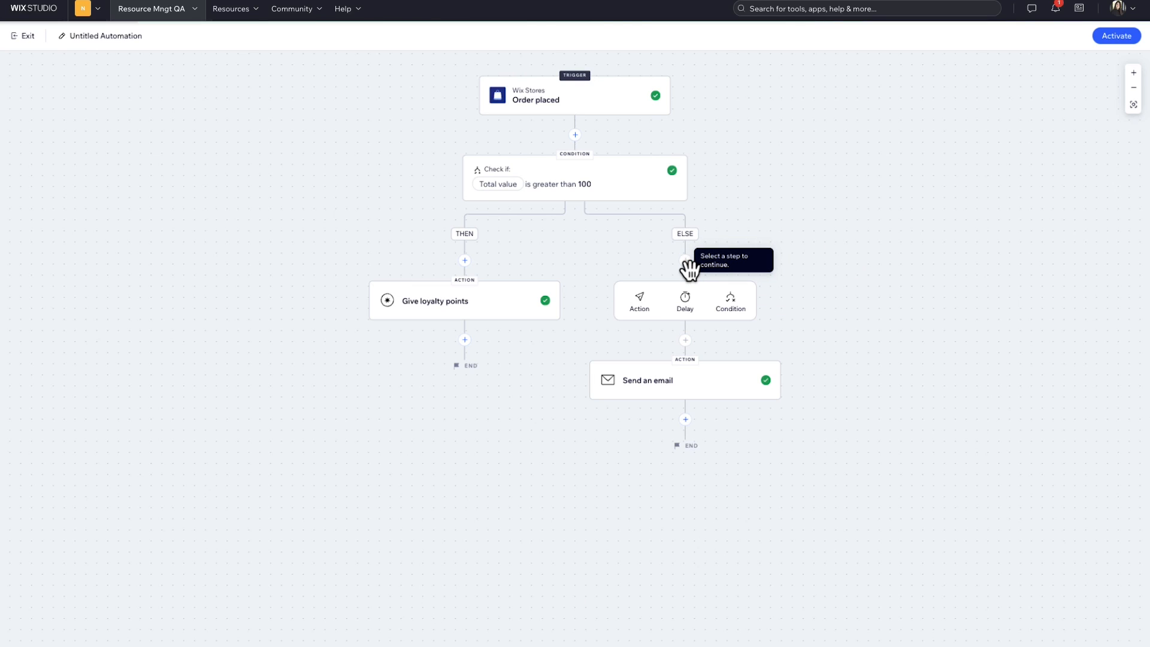
pyautogui.click(687, 305)
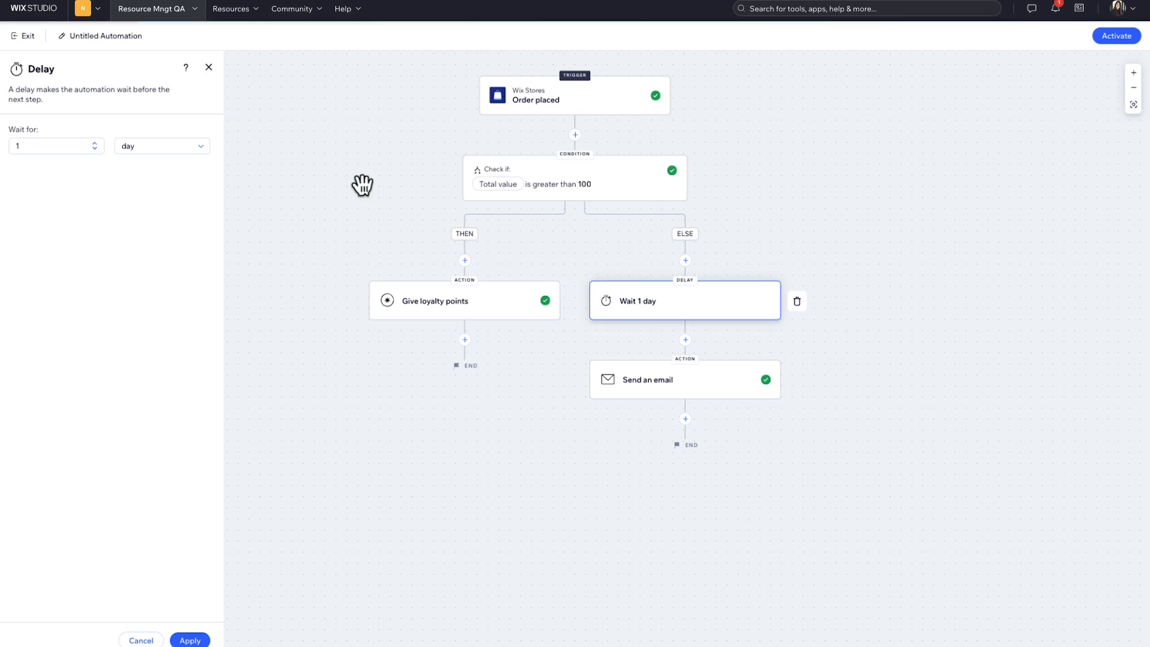
pyautogui.click(178, 150)
pyautogui.click(173, 185)
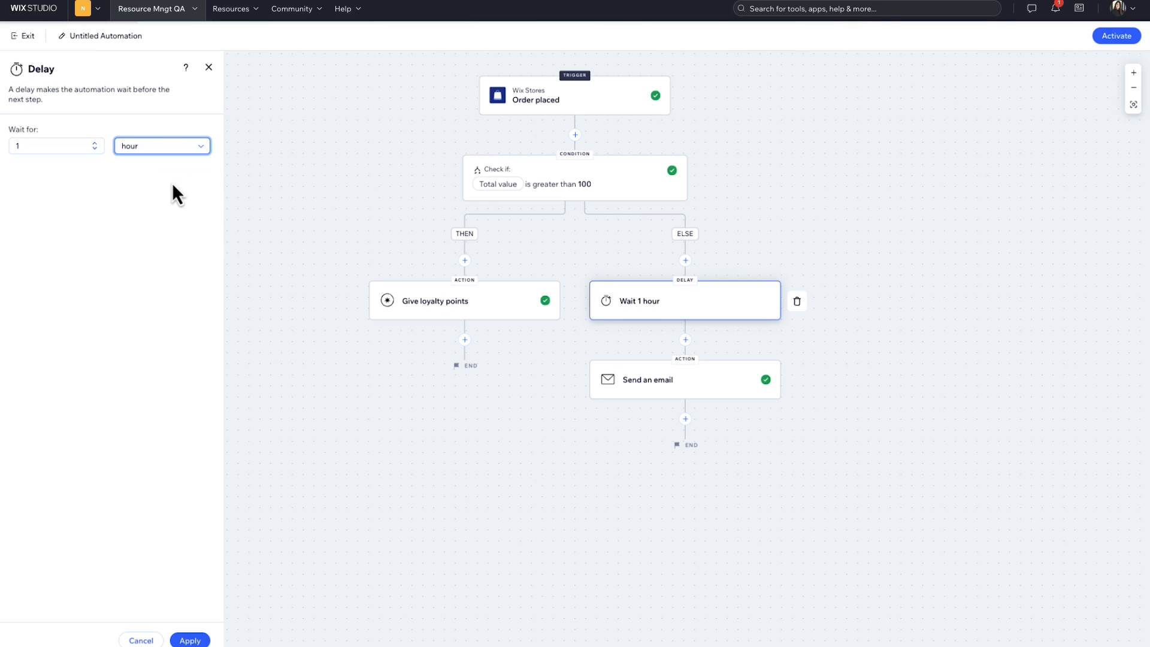
pyautogui.click(190, 641)
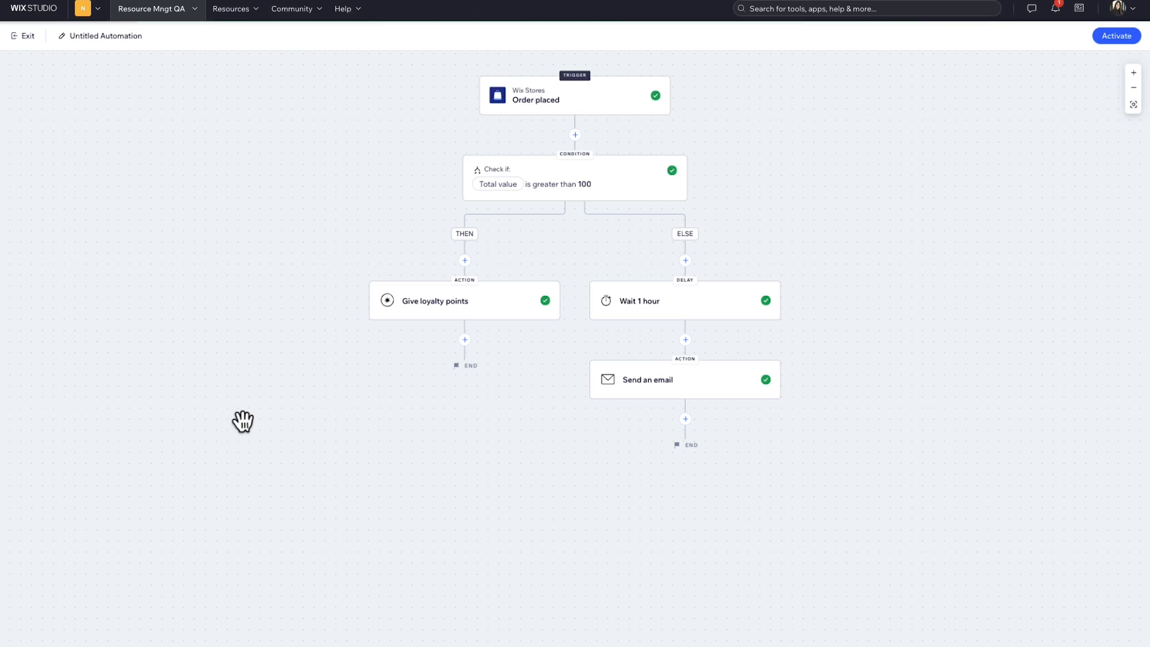
# - Rename the automation as "reward users for ordering" and activate it
pyautogui.click(136, 35)
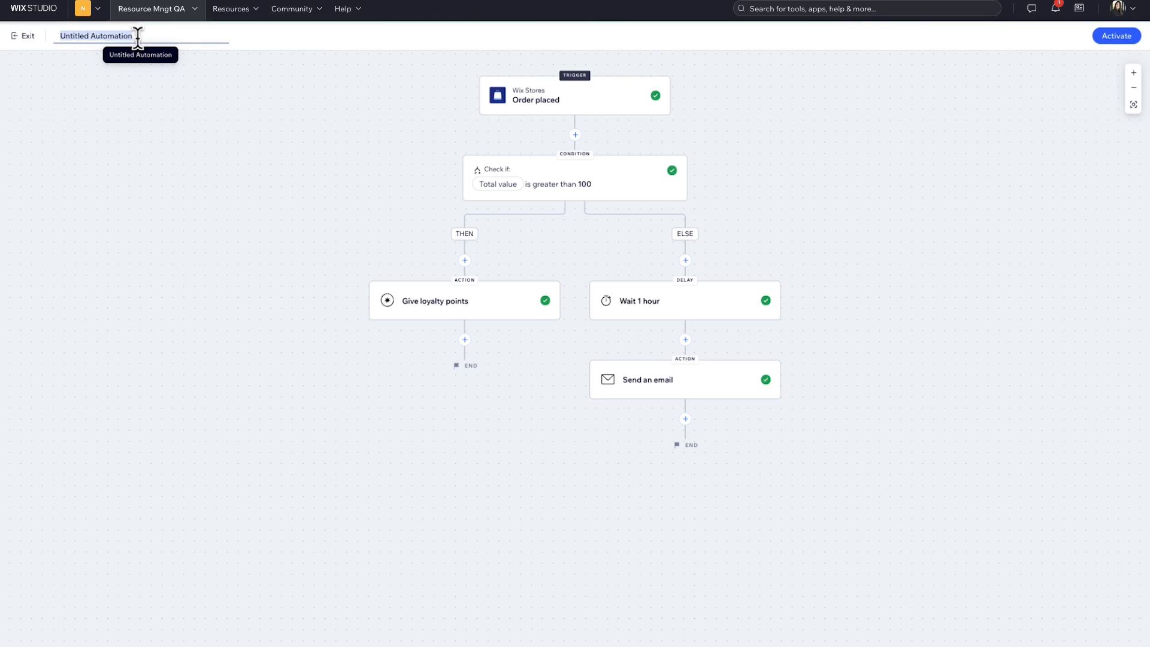
pyautogui.write('reward users for ordering')
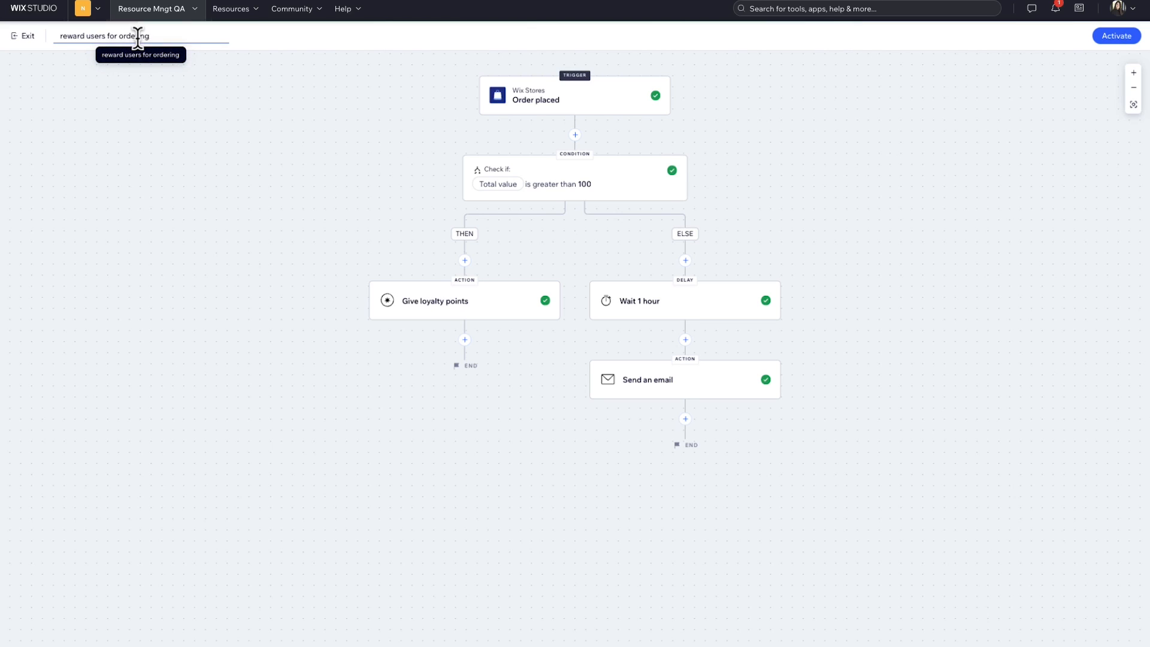
pyautogui.click(210, 138)
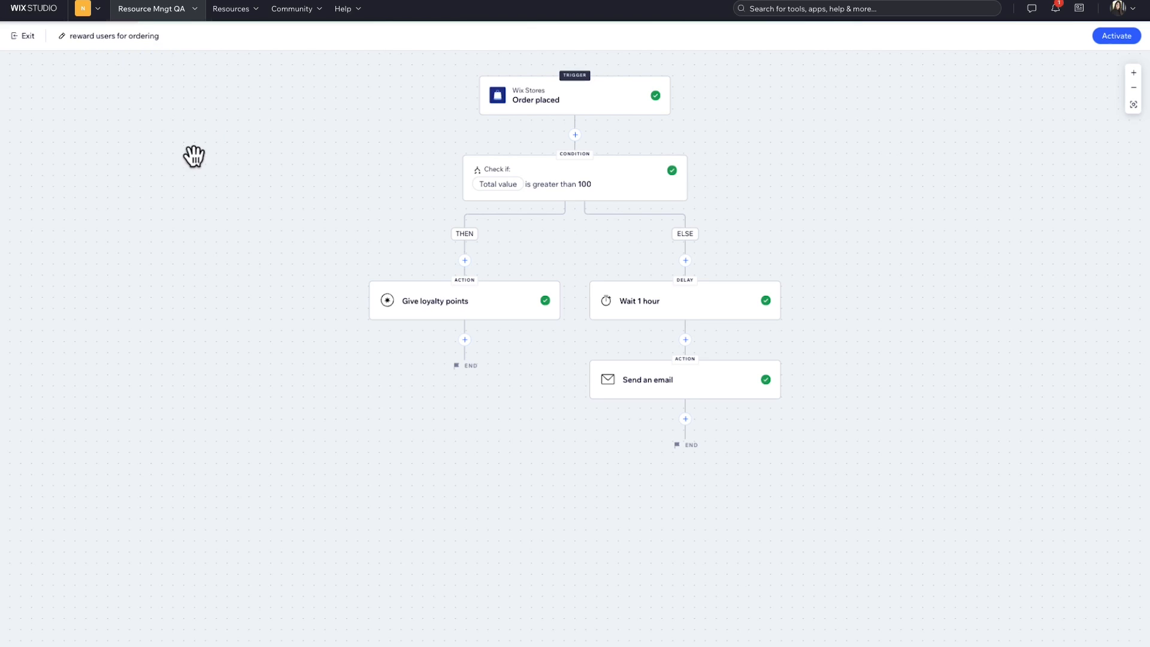
pyautogui.click(1117, 35)
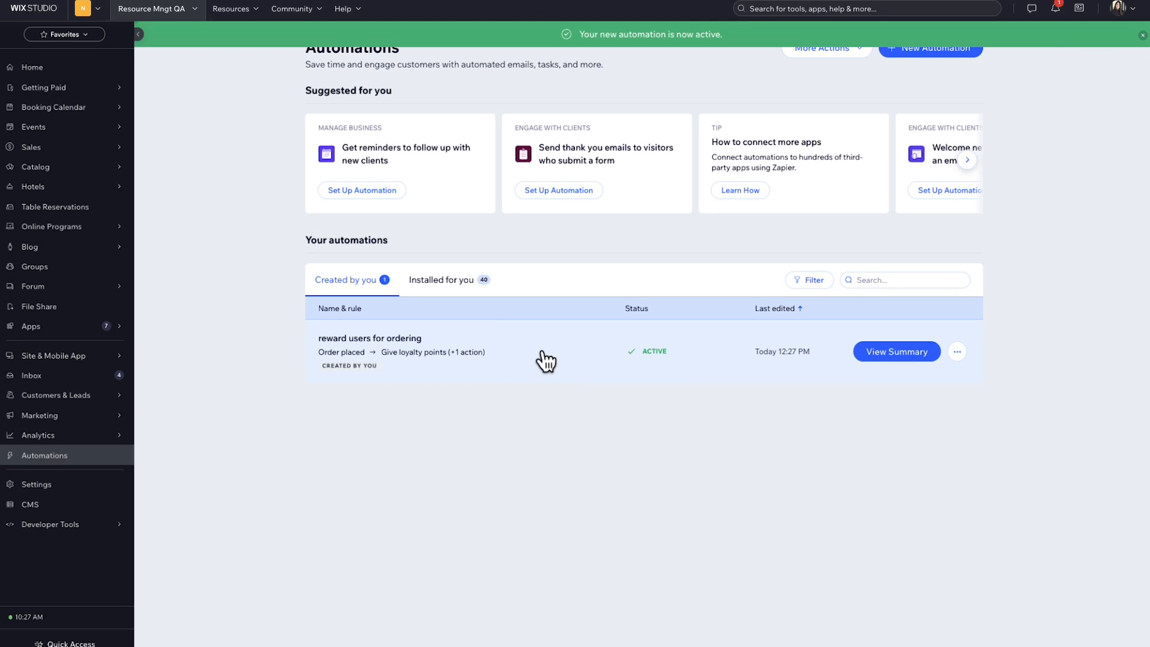
# - Review the management options available for the "reward users for ordering" automation and open its summary
pyautogui.click(957, 352)
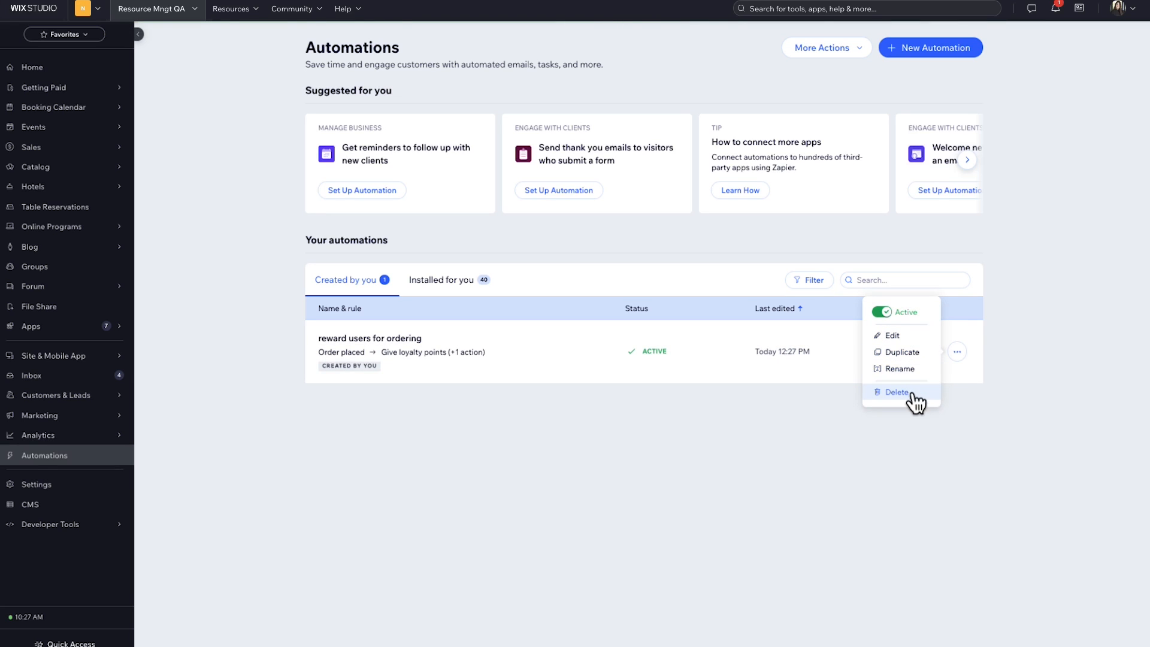
pyautogui.click(987, 398)
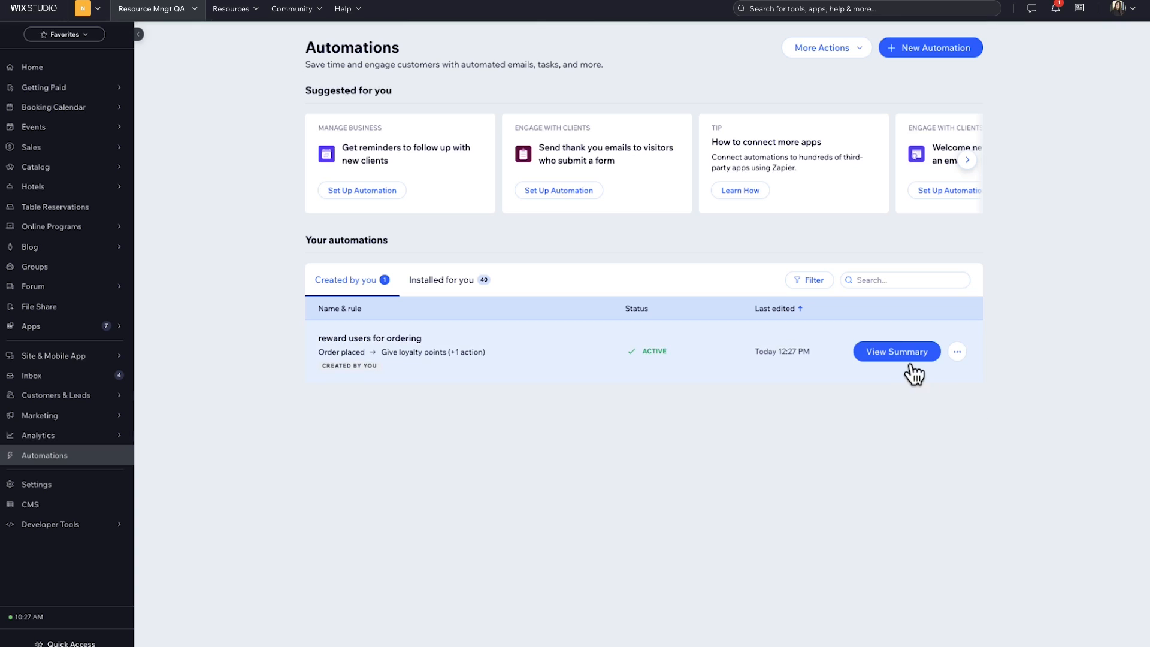
pyautogui.click(906, 357)
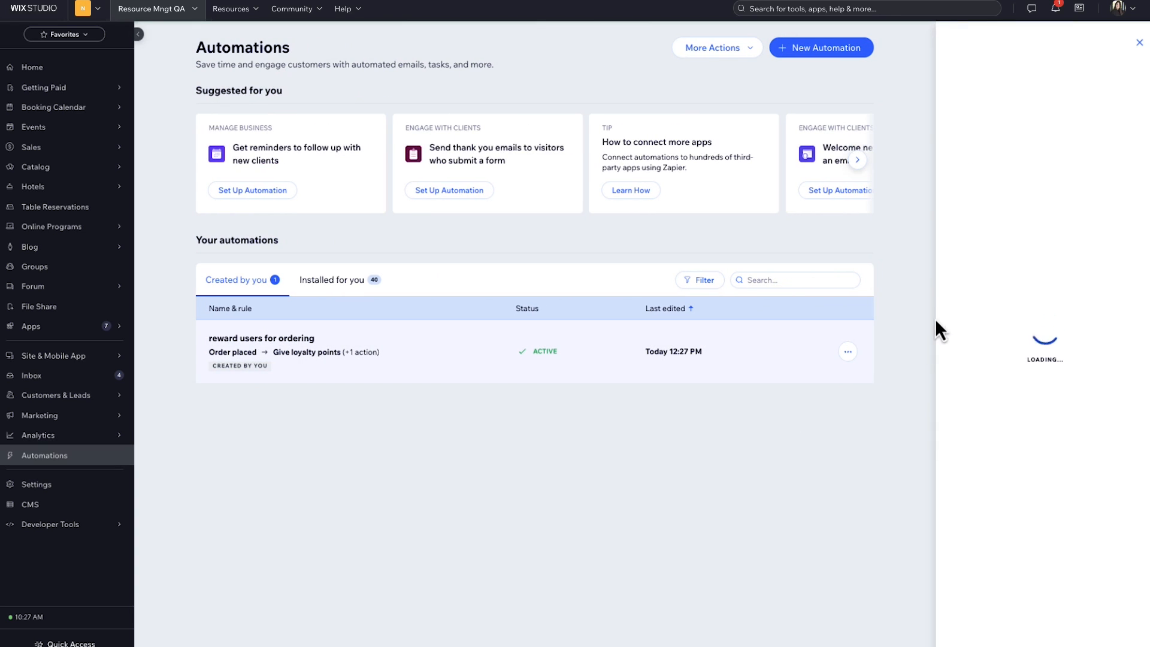